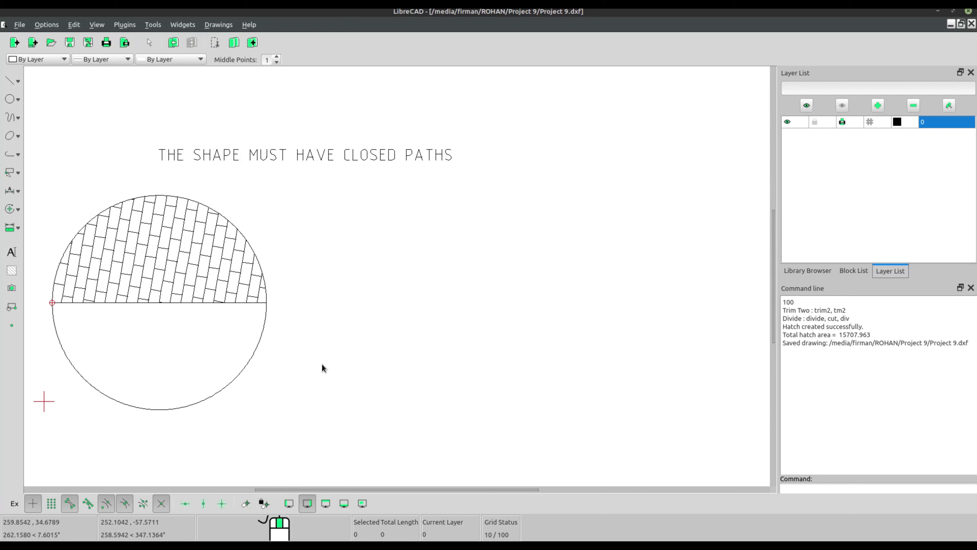
Step: Draw a circle with a radius of 100 to the right of the partly hatched circle
{"action": "left_click", "coordinate": [12, 99]}
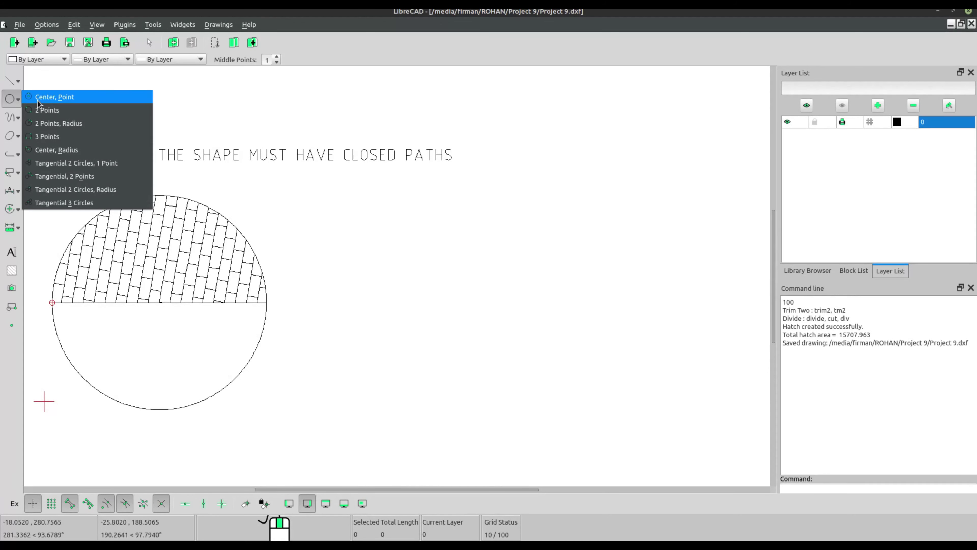
{"action": "left_click", "coordinate": [38, 97]}
{"action": "left_click", "coordinate": [437, 306]}
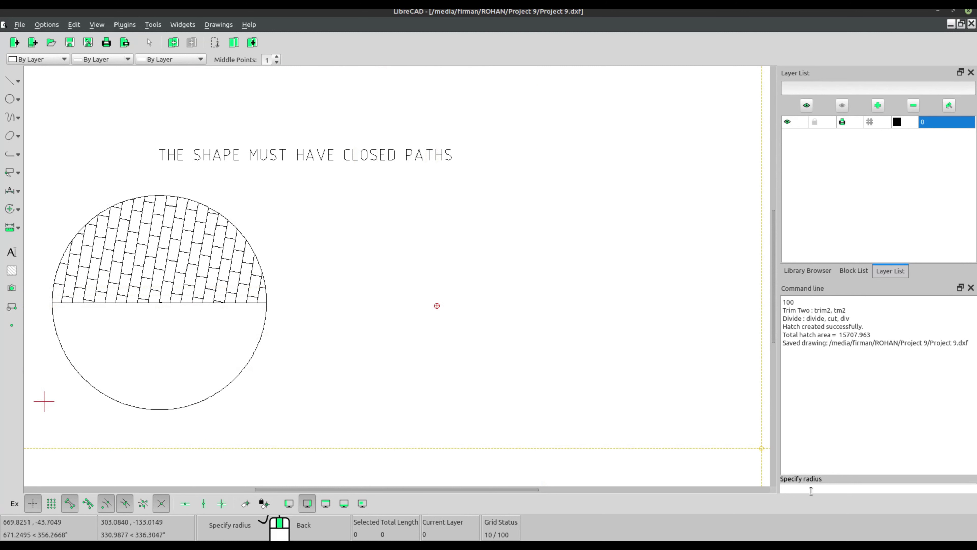
{"action": "type", "text": "100"}
{"action": "key", "text": "Return"}
{"action": "key", "text": "Escape"}
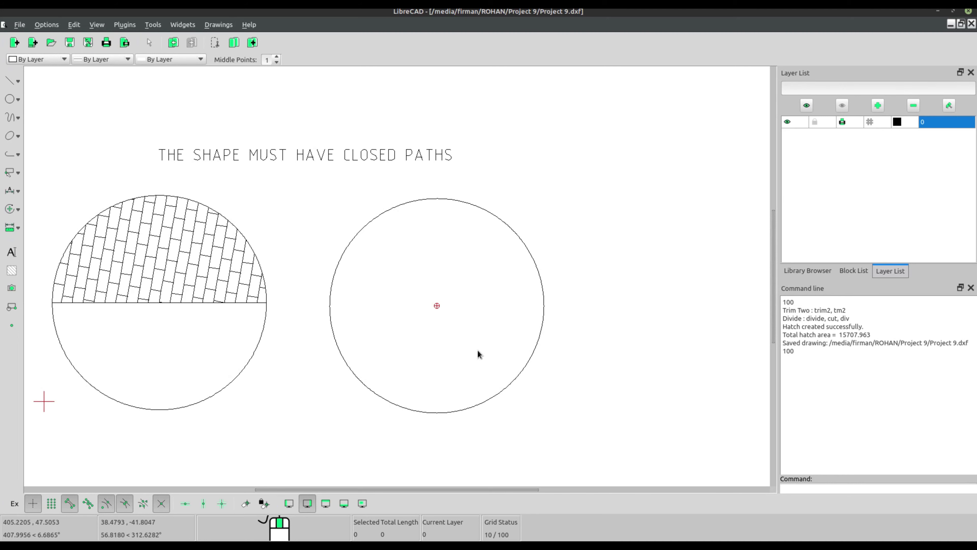
Step: Draw a horizontal line of length 200, snapped at its middle, through the new circle's centre
{"action": "left_click", "coordinate": [11, 81]}
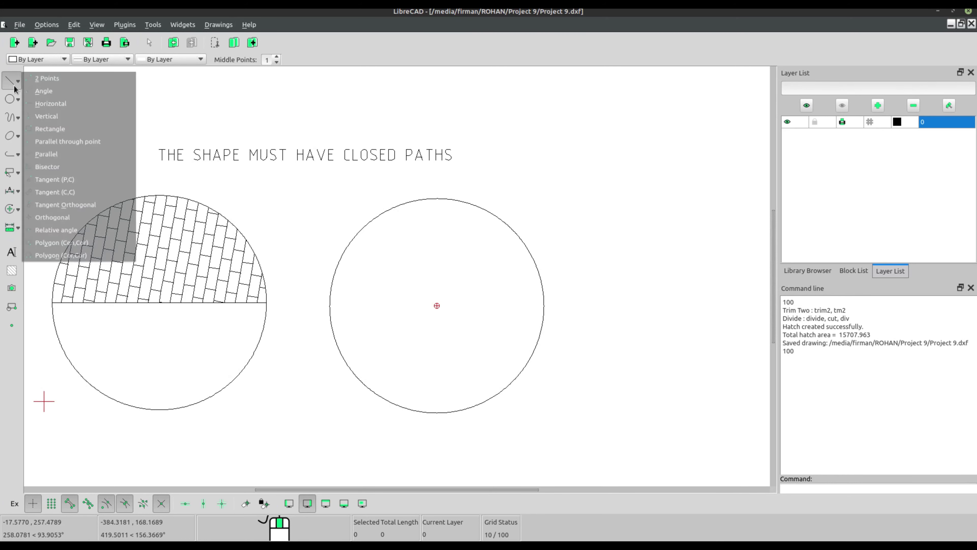
{"action": "left_click", "coordinate": [42, 101]}
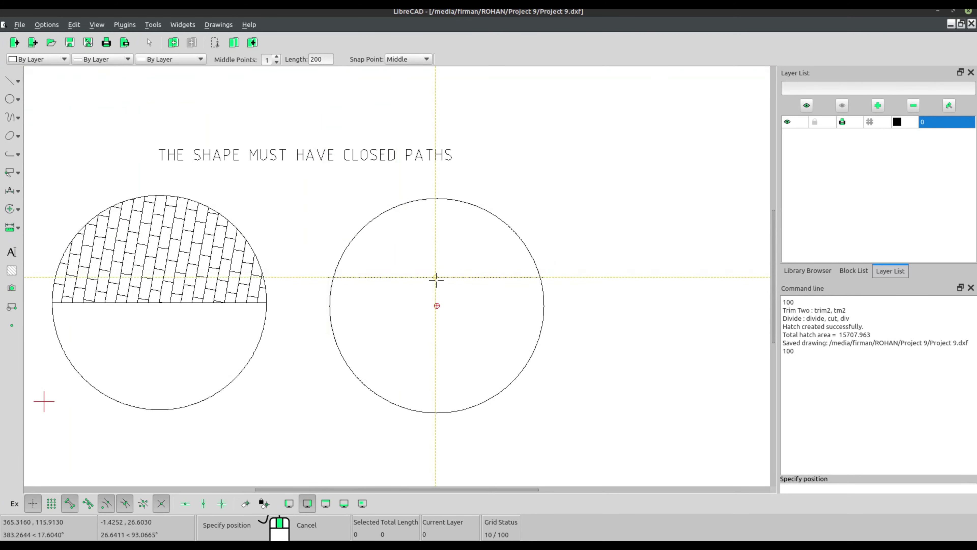
{"action": "left_click", "coordinate": [439, 307]}
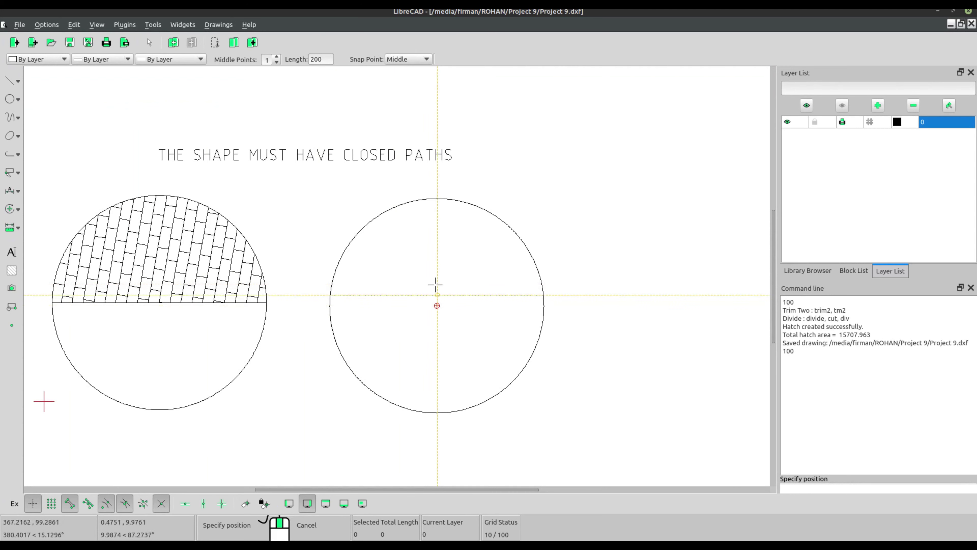
{"action": "type", "text": "200"}
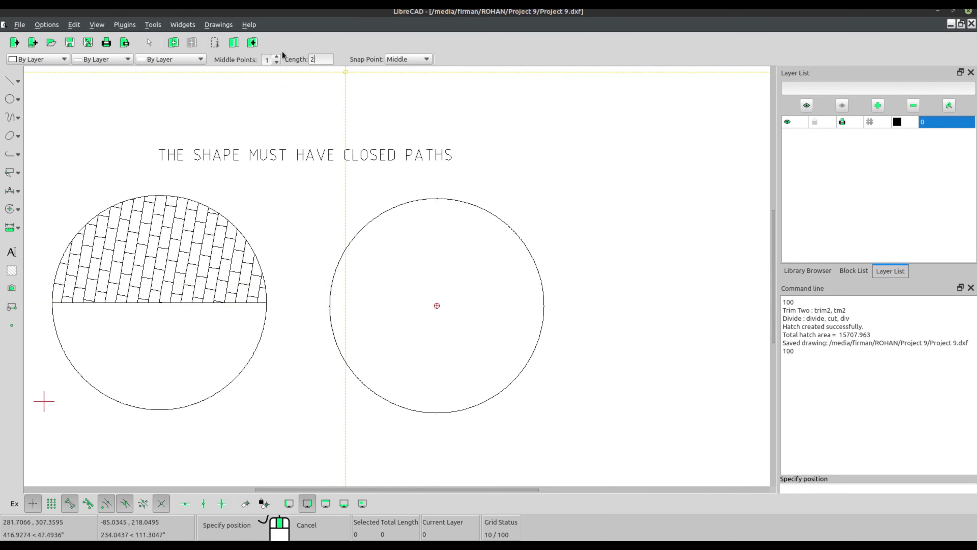
{"action": "left_click", "coordinate": [437, 306]}
{"action": "right_click", "coordinate": [613, 387]}
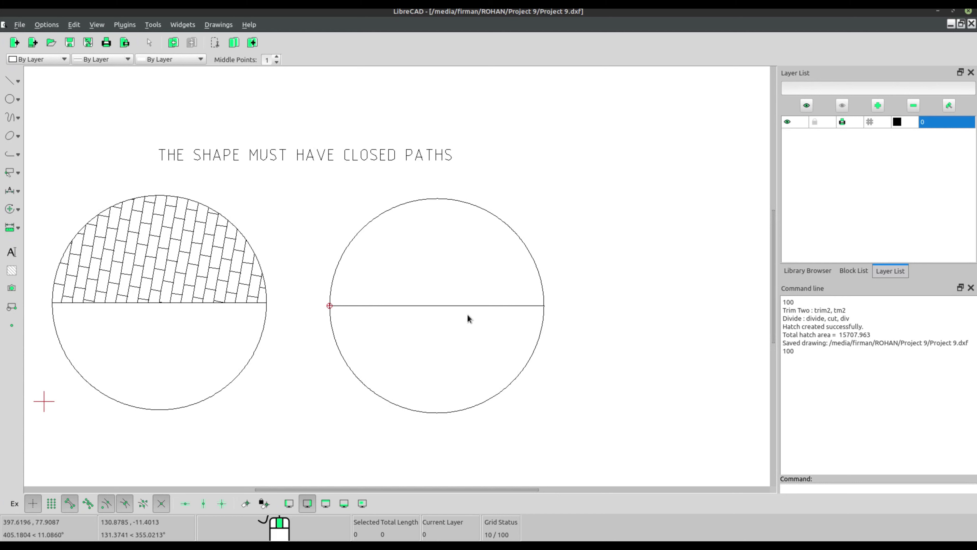
Step: Divide the new circle at both ends of its horizontal line, and test the split by selecting the upper arc
{"action": "left_click", "coordinate": [19, 210]}
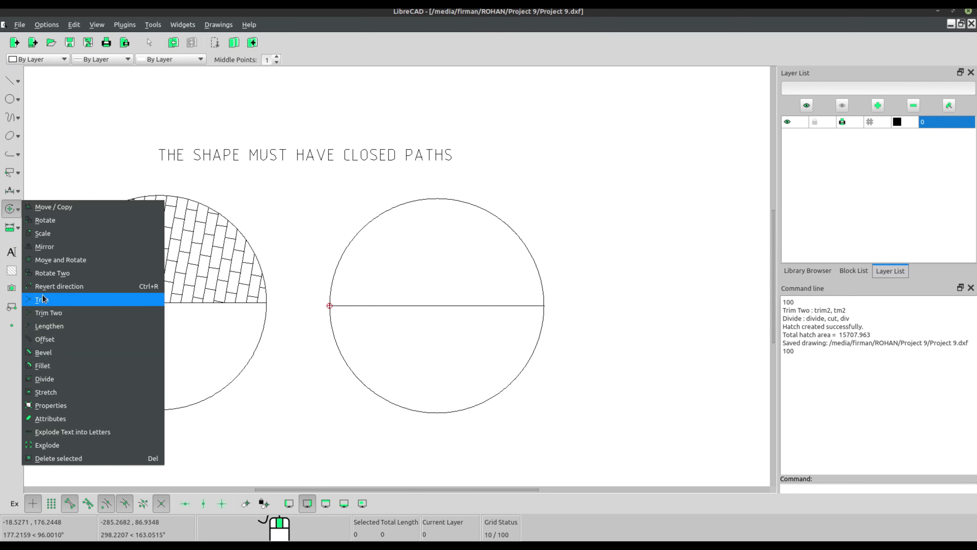
{"action": "left_click", "coordinate": [45, 377]}
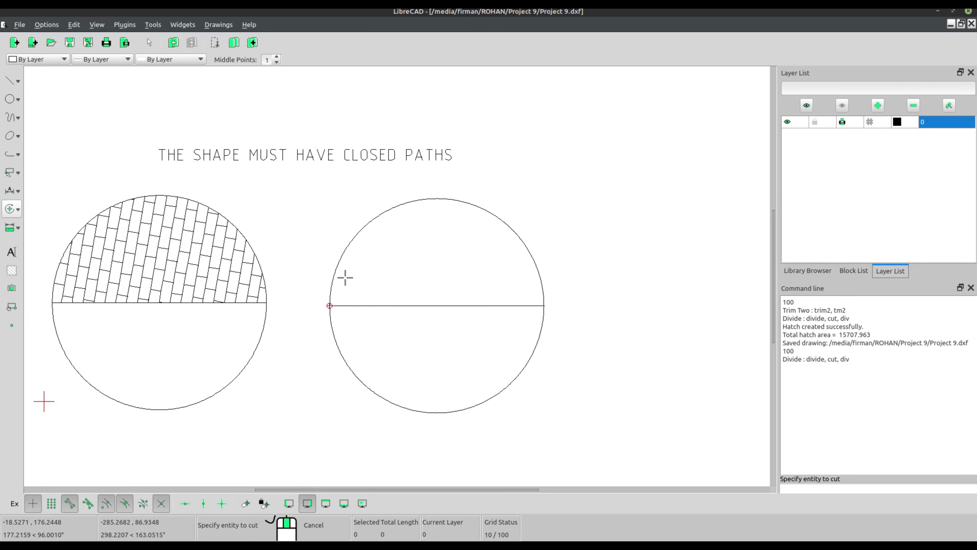
{"action": "left_click", "coordinate": [344, 256]}
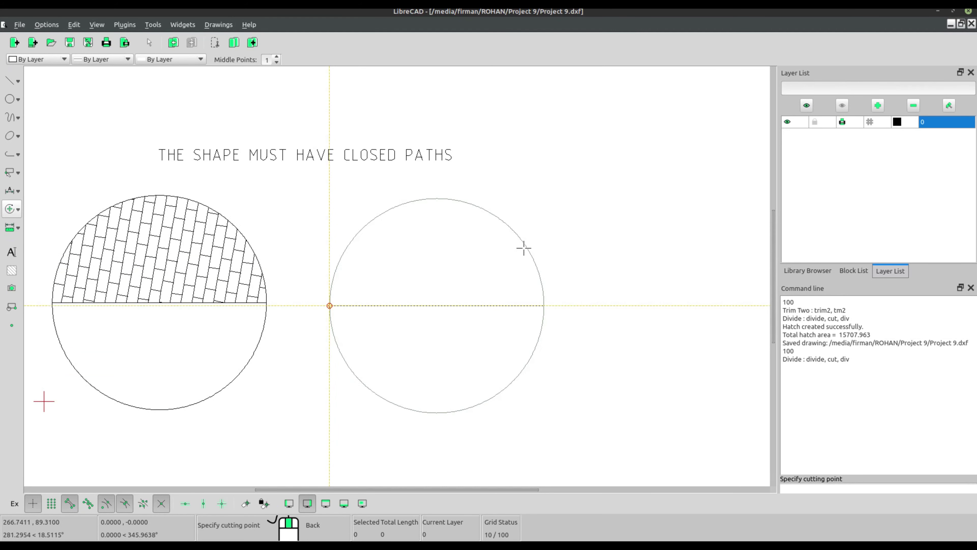
{"action": "left_click", "coordinate": [544, 307]}
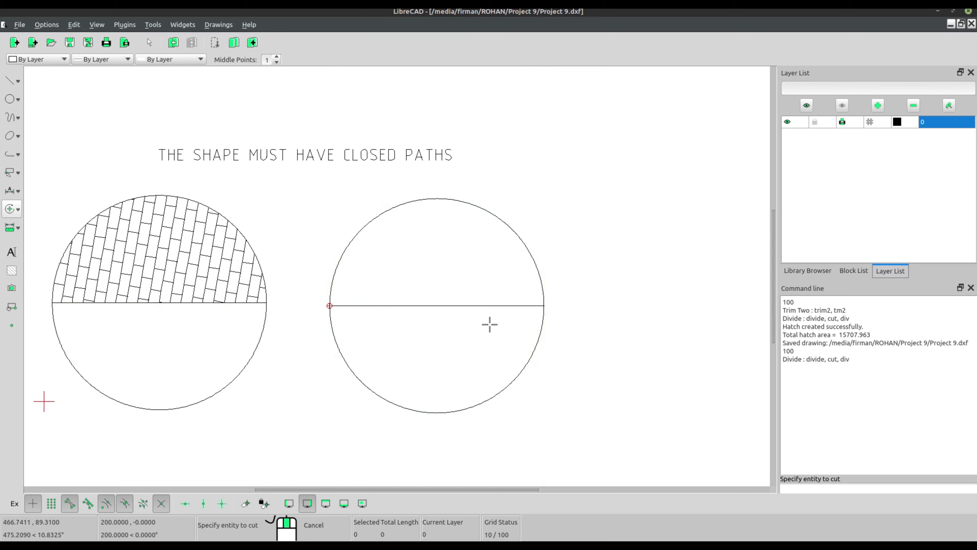
{"action": "right_click", "coordinate": [488, 322]}
{"action": "left_click", "coordinate": [398, 305]}
{"action": "left_click", "coordinate": [351, 240]}
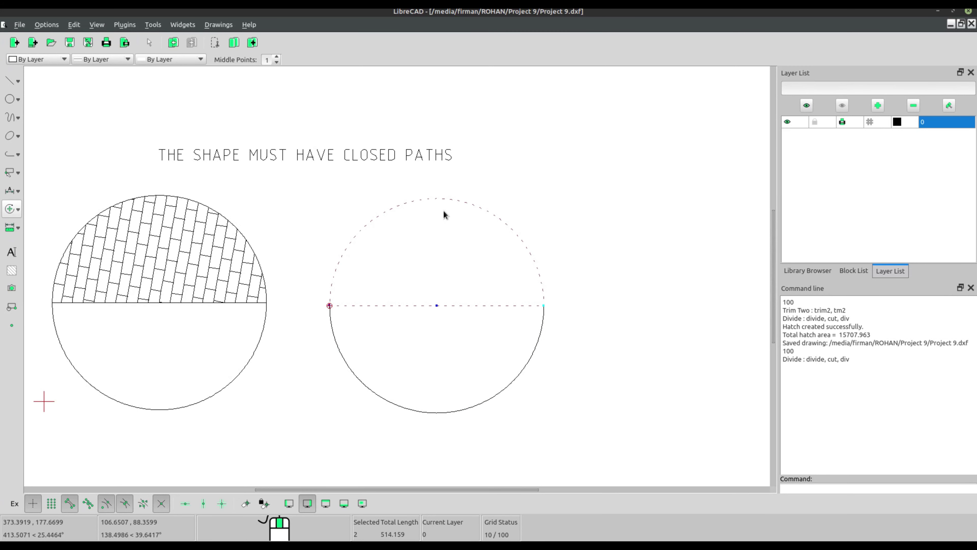
{"action": "key", "text": "Escape"}
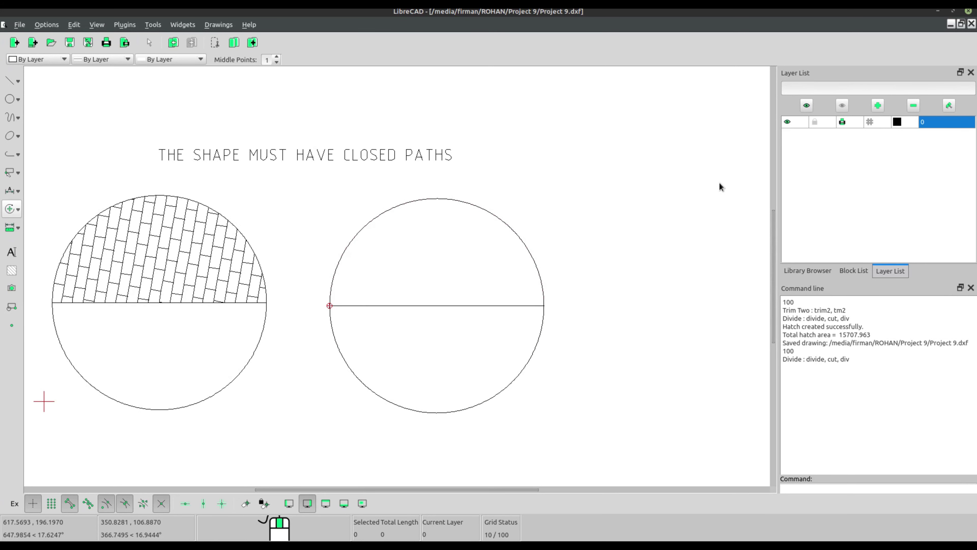
Step: Create a layer named Hatch with magenta as its pen colour
{"action": "left_click", "coordinate": [878, 105]}
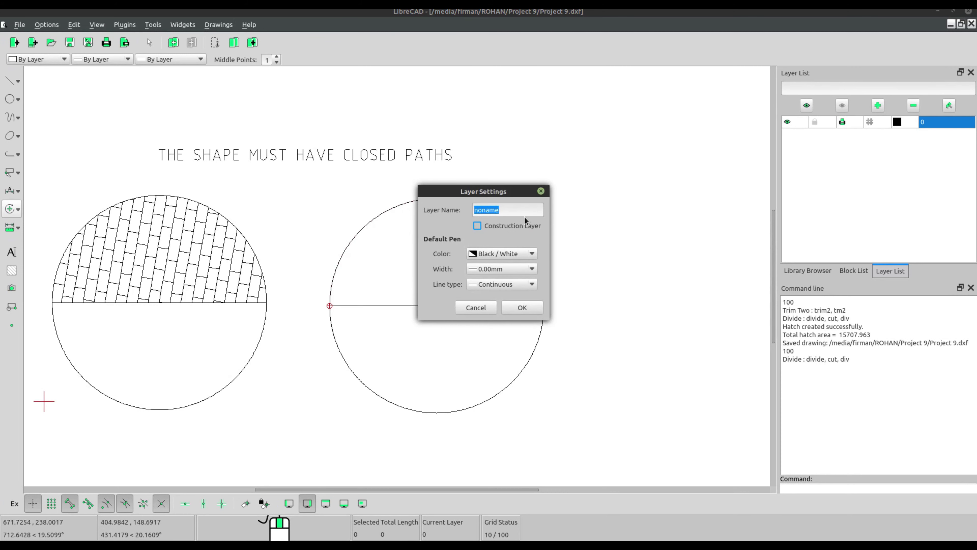
{"action": "type", "text": "Hatch"}
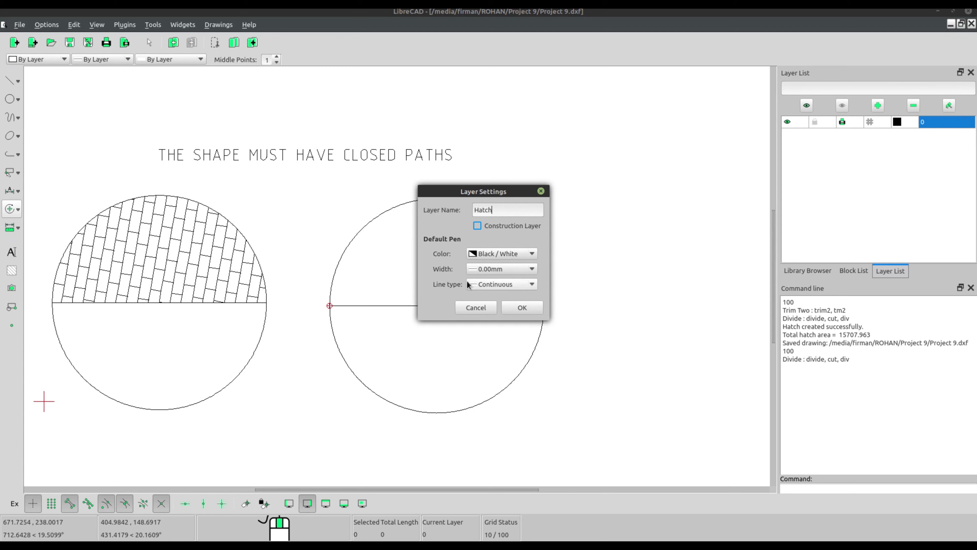
{"action": "left_click", "coordinate": [500, 269]}
{"action": "left_click", "coordinate": [484, 266]}
{"action": "left_click", "coordinate": [502, 253]}
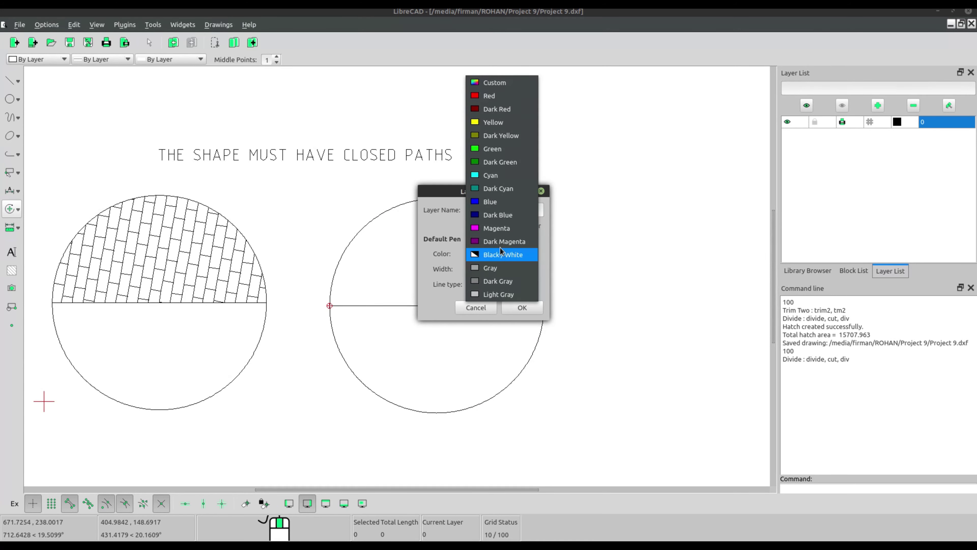
{"action": "left_click", "coordinate": [528, 226]}
{"action": "left_click", "coordinate": [522, 308]}
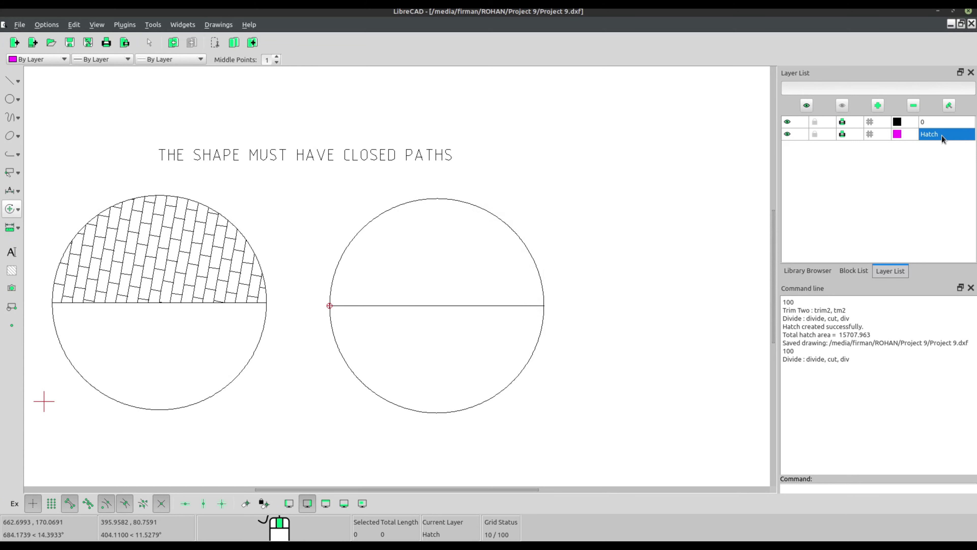
Step: Hatch the upper half of the right circle with the honeycomb pattern at scale 2 and angle 0
{"action": "left_click", "coordinate": [517, 352]}
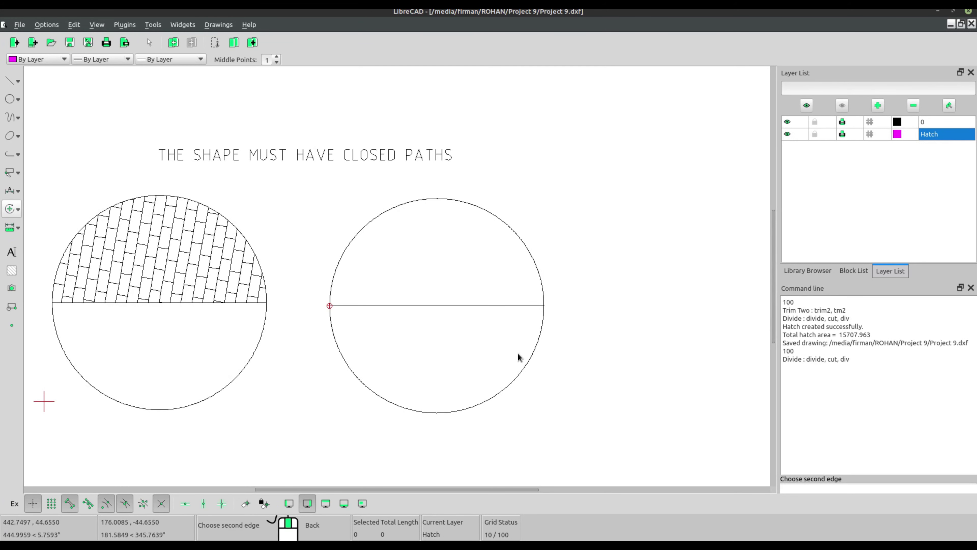
{"action": "left_click", "coordinate": [495, 284]}
{"action": "left_click", "coordinate": [439, 249]}
{"action": "left_click", "coordinate": [400, 187]}
{"action": "left_click", "coordinate": [12, 270]}
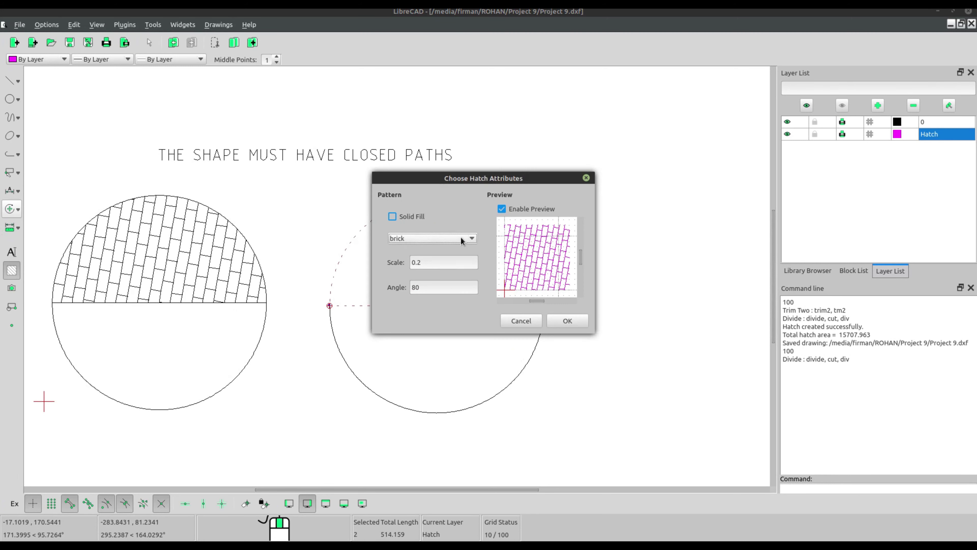
{"action": "left_click", "coordinate": [461, 238]}
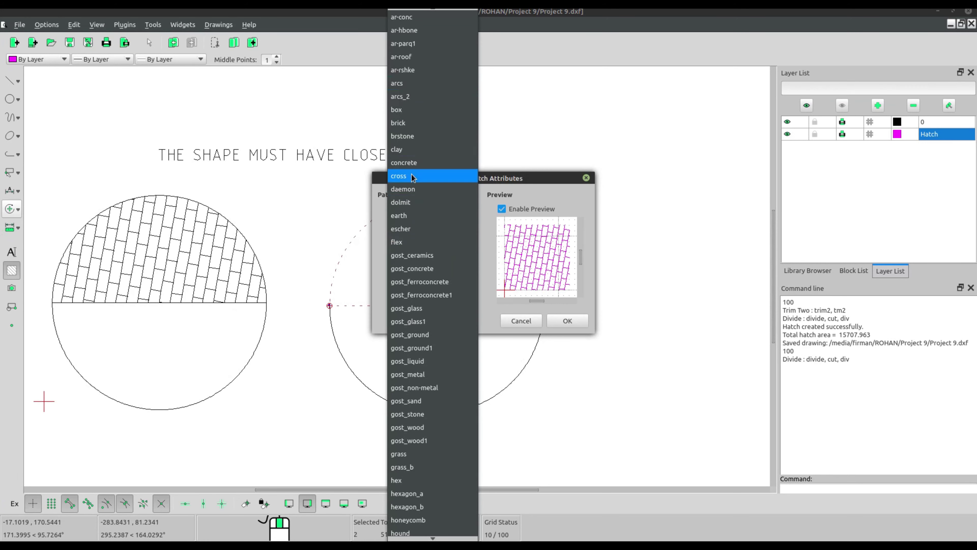
{"action": "left_click", "coordinate": [422, 453]}
{"action": "left_click", "coordinate": [452, 238]}
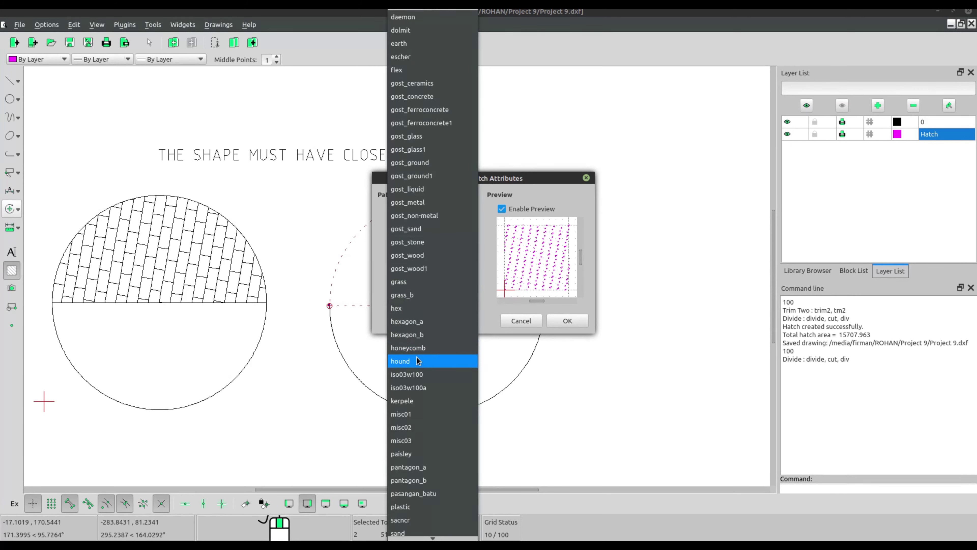
{"action": "left_click", "coordinate": [424, 351]}
{"action": "left_click_drag", "start_coordinate": [433, 262], "coordinate": [389, 258]}
{"action": "type", "text": "2"}
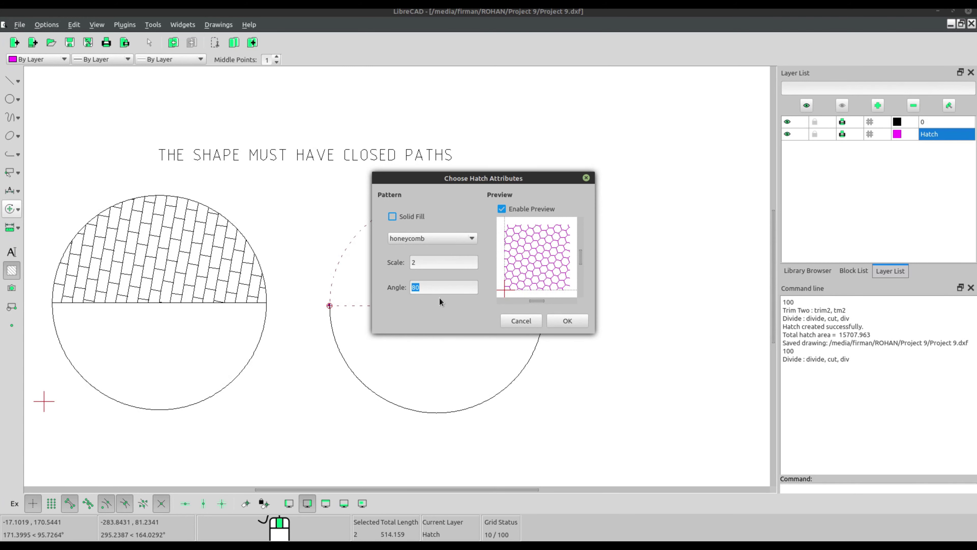
{"action": "left_click", "coordinate": [566, 323]}
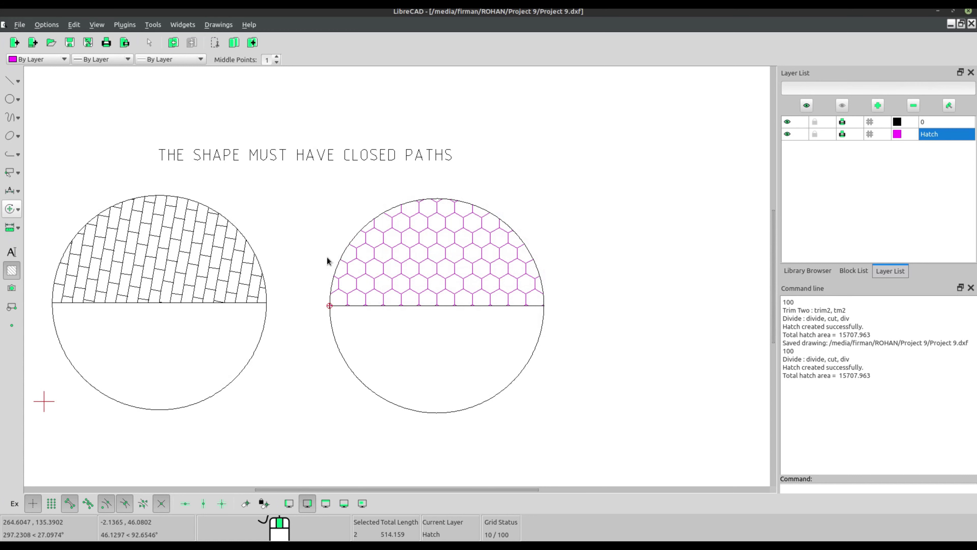
Step: Hatch the lower half of the right circle with the hound pattern at scale 2 and angle 0
{"action": "left_click", "coordinate": [500, 392]}
{"action": "key", "text": "Escape"}
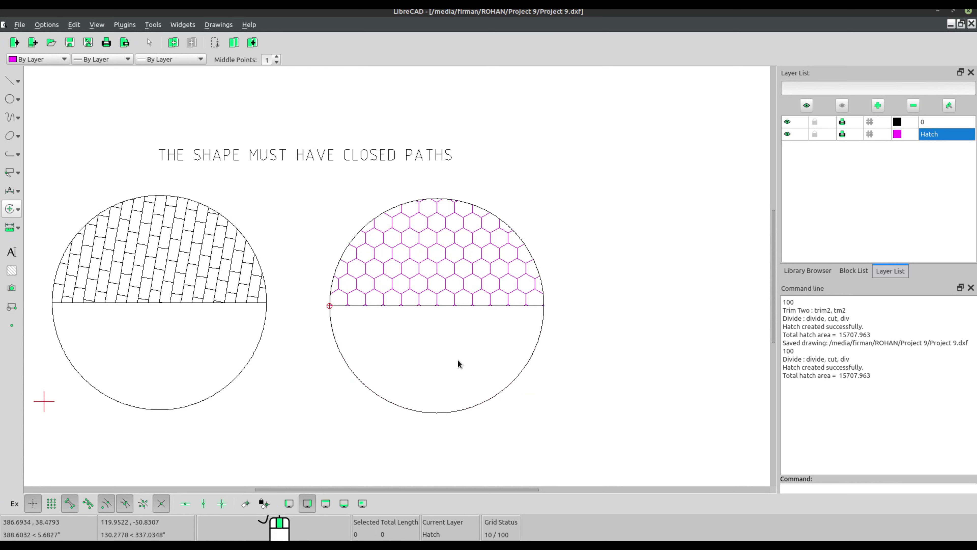
{"action": "left_click", "coordinate": [490, 398]}
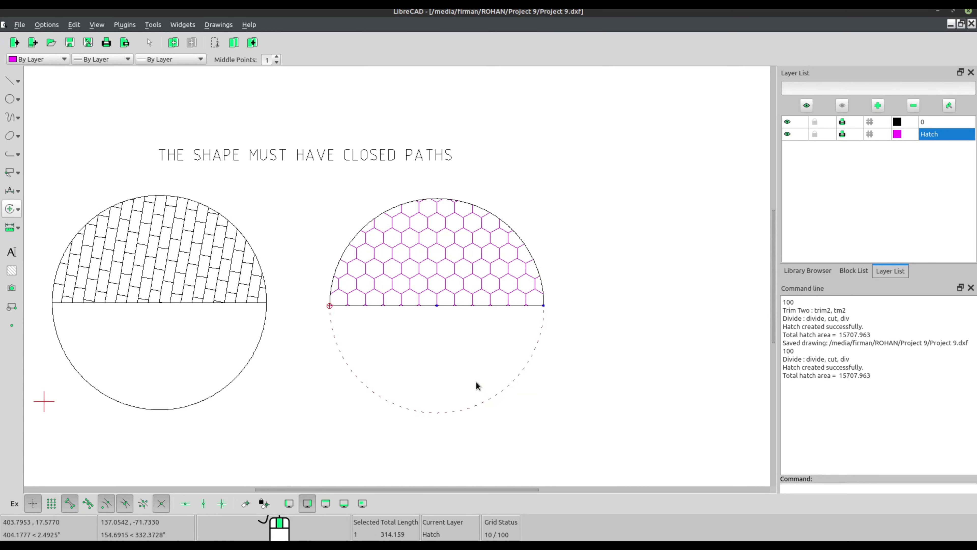
{"action": "left_click", "coordinate": [461, 305]}
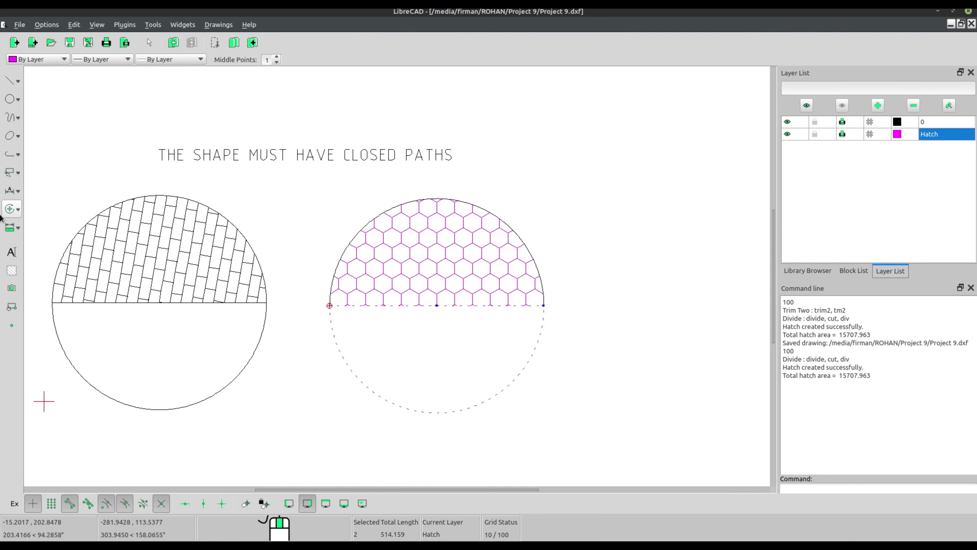
{"action": "left_click", "coordinate": [11, 270]}
{"action": "left_click", "coordinate": [457, 233]}
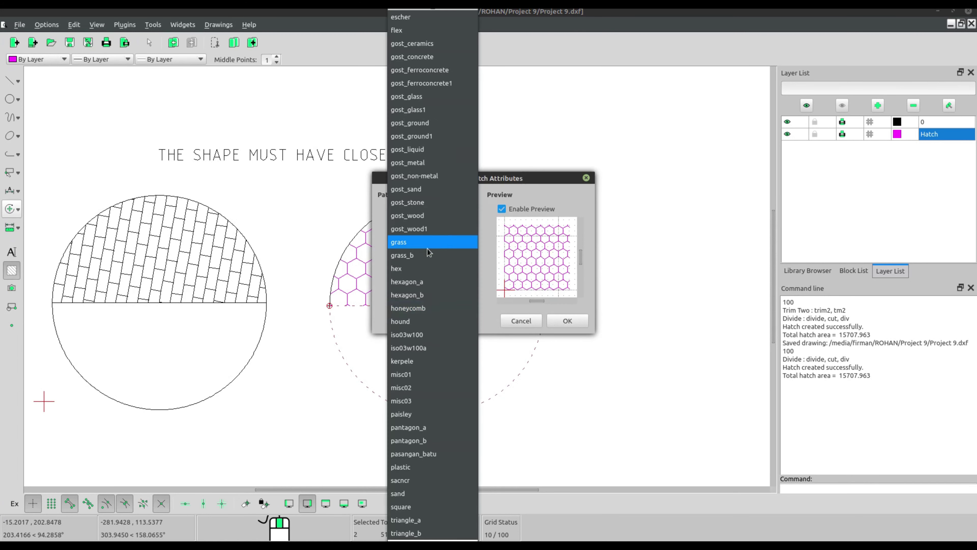
{"action": "left_click", "coordinate": [412, 271]}
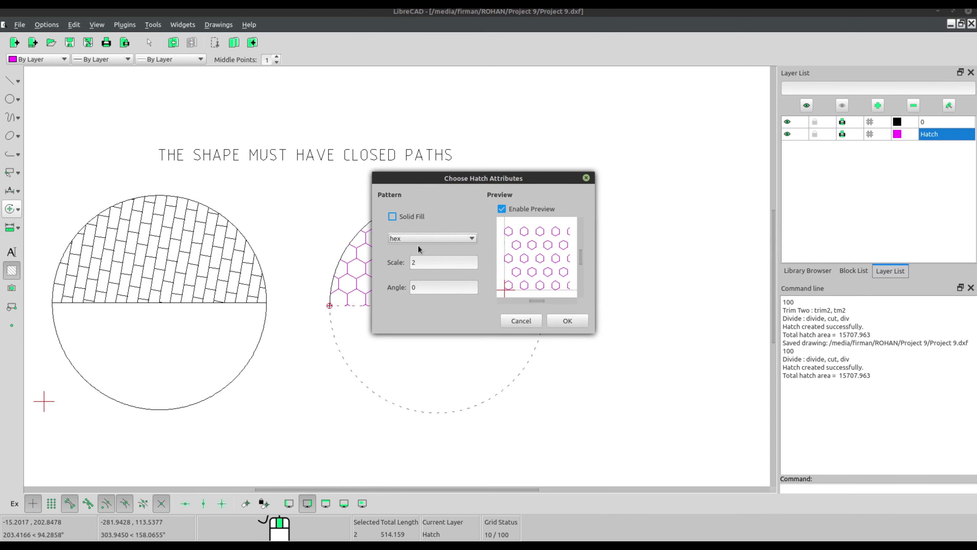
{"action": "left_click", "coordinate": [458, 239]}
{"action": "left_click", "coordinate": [409, 330]}
{"action": "left_click", "coordinate": [563, 316]}
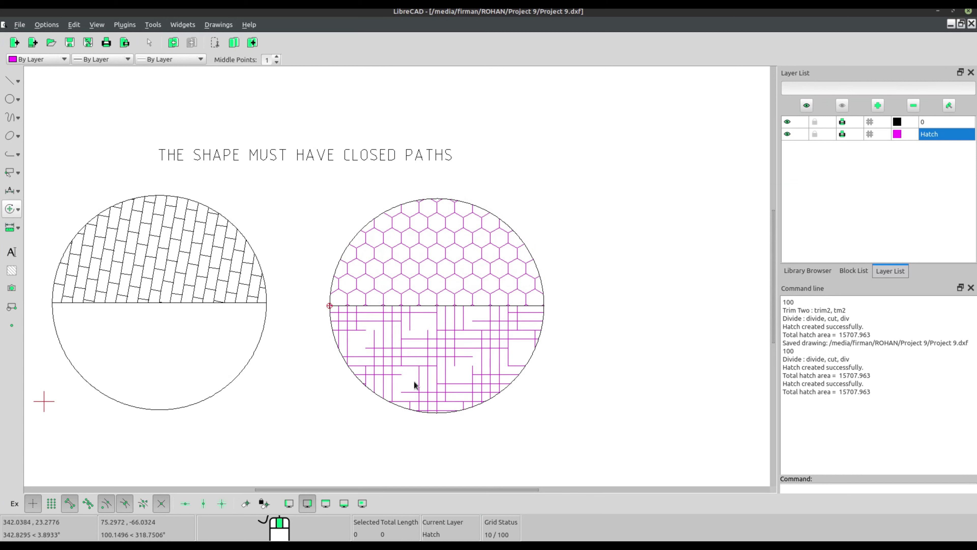
Step: Draw a circle of radius 150 on layer 0 in the empty area below the two hatched circles
{"action": "mouse_move", "coordinate": [478, 371]}
{"action": "middle_mouse_down"}
{"action": "mouse_move", "coordinate": [510, 325]}
{"action": "mouse_move", "coordinate": [555, 336]}
{"action": "middle_mouse_up"}
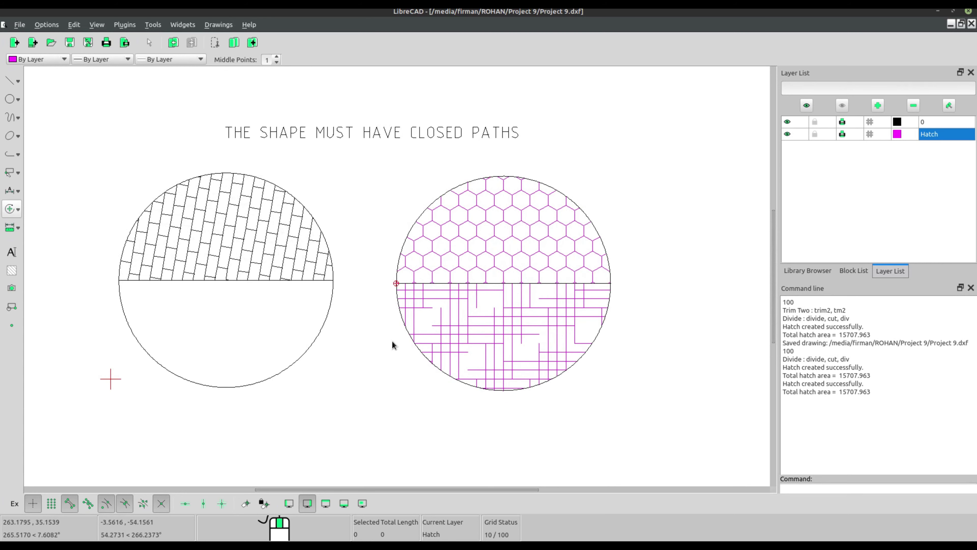
{"action": "mouse_move", "coordinate": [460, 381]}
{"action": "middle_mouse_down"}
{"action": "mouse_move", "coordinate": [447, 340]}
{"action": "mouse_move", "coordinate": [468, 236]}
{"action": "mouse_move", "coordinate": [462, 371]}
{"action": "mouse_move", "coordinate": [469, 357]}
{"action": "middle_mouse_up"}
{"action": "left_click", "coordinate": [10, 98]}
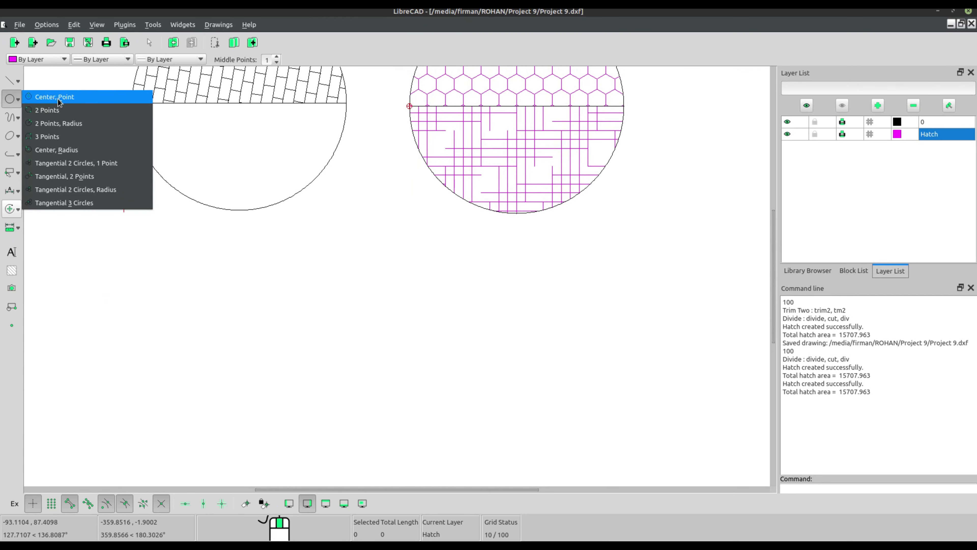
{"action": "left_click", "coordinate": [59, 101]}
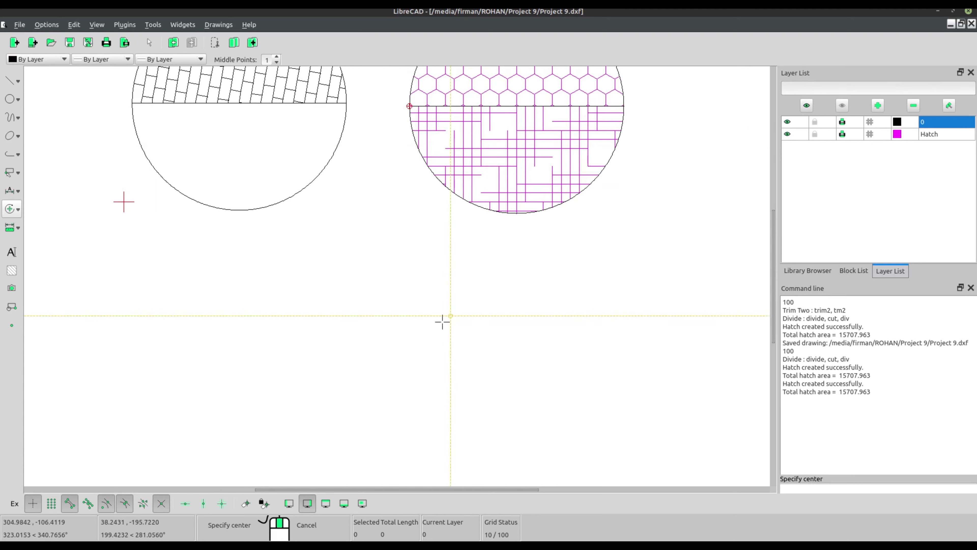
{"action": "left_click", "coordinate": [360, 388]}
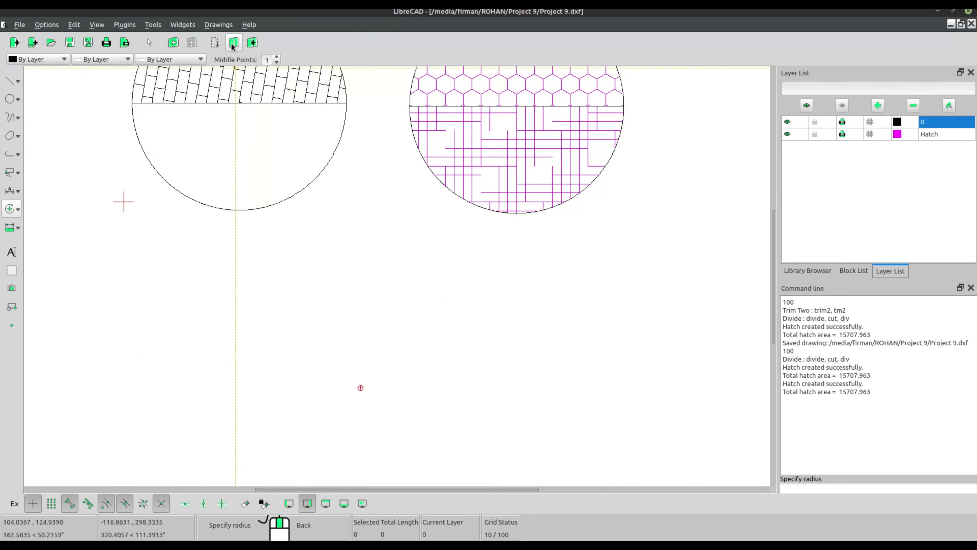
{"action": "left_click", "coordinate": [793, 487]}
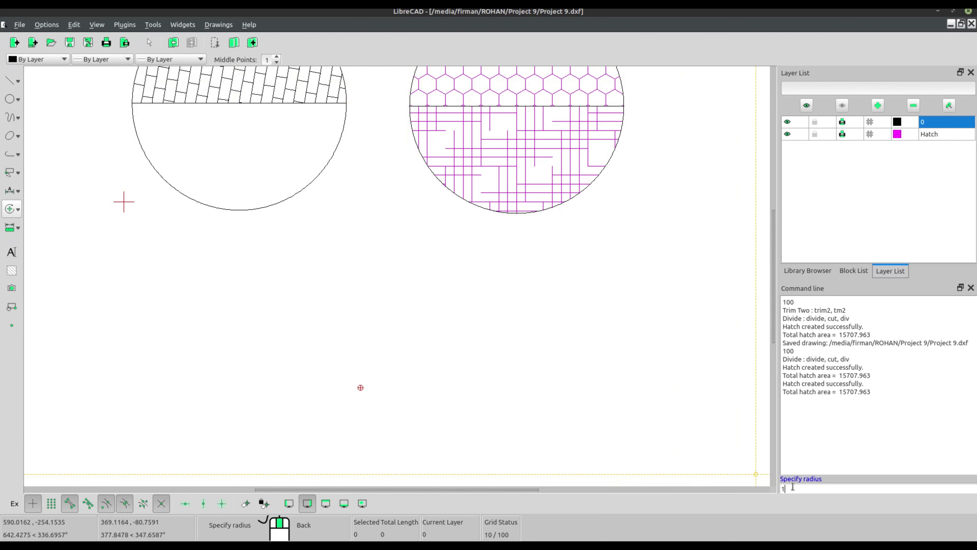
{"action": "type", "text": "150"}
{"action": "key", "text": "Return"}
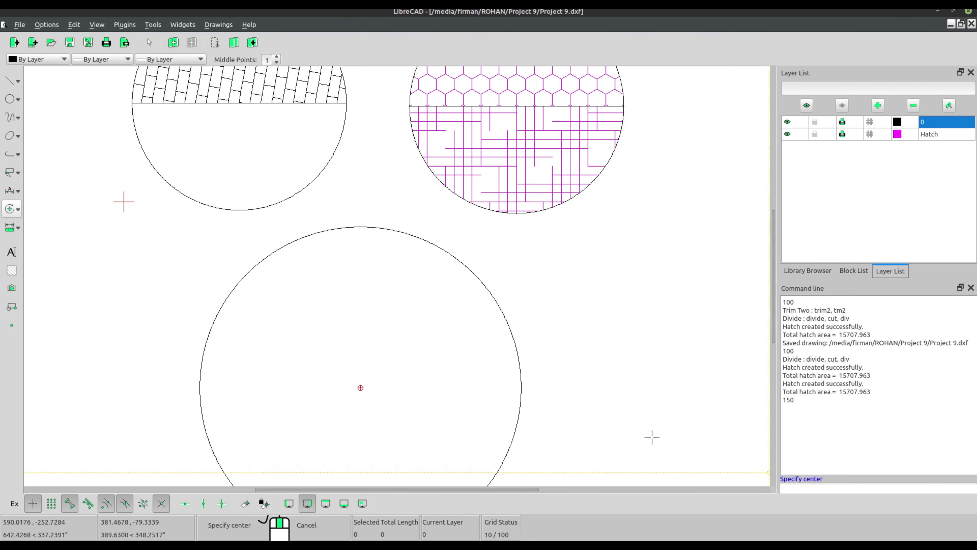
Step: Draw a vertical line 300 long with its middle point at the new circle's centre
{"action": "middle_click_drag", "start_coordinate": [426, 334], "coordinate": [414, 279]}
{"action": "scroll", "coordinate": [392, 290], "scroll_direction": "down", "scroll_amount": 1}
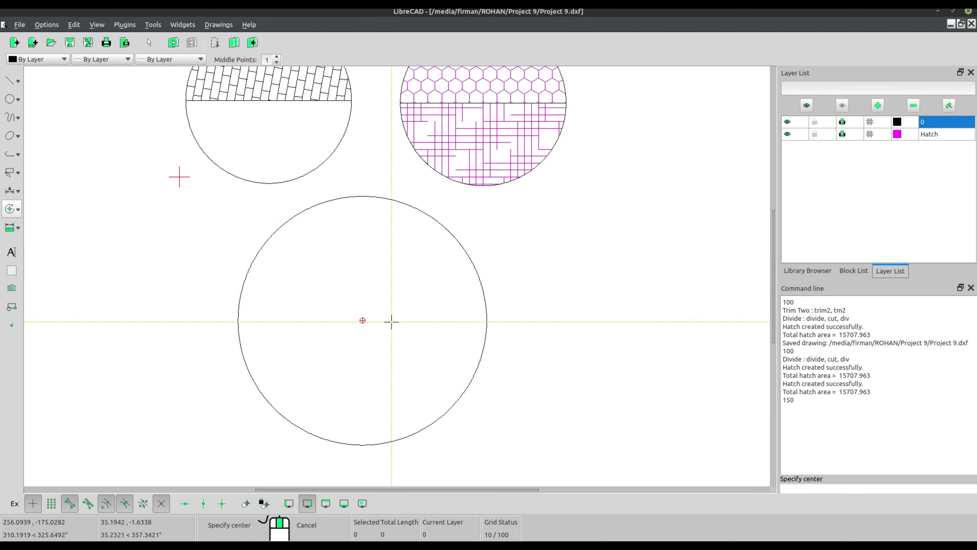
{"action": "scroll", "coordinate": [393, 308], "scroll_direction": "down", "scroll_amount": 2}
{"action": "left_click", "coordinate": [11, 80]}
{"action": "left_click", "coordinate": [46, 105]}
{"action": "type", "text": "300"}
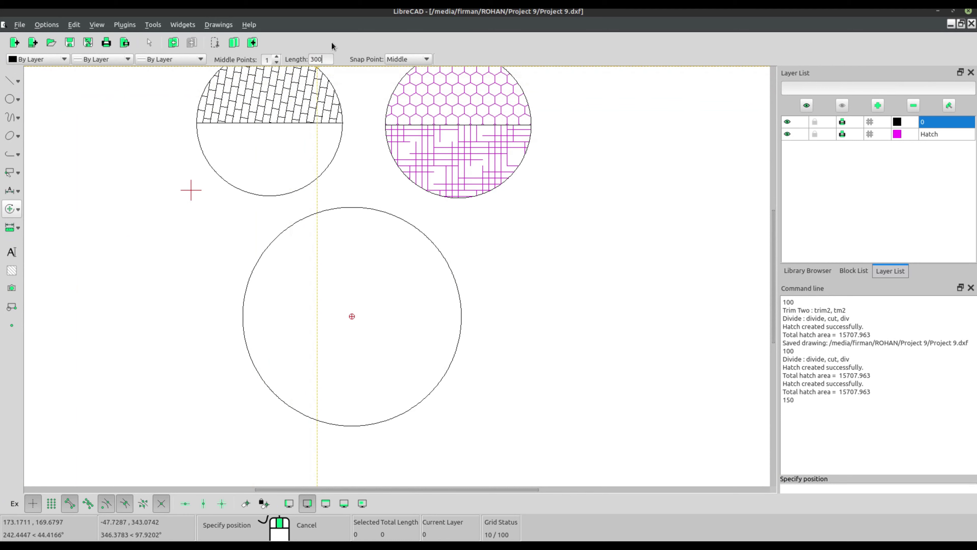
{"action": "left_click", "coordinate": [352, 316]}
{"action": "right_click", "coordinate": [430, 262]}
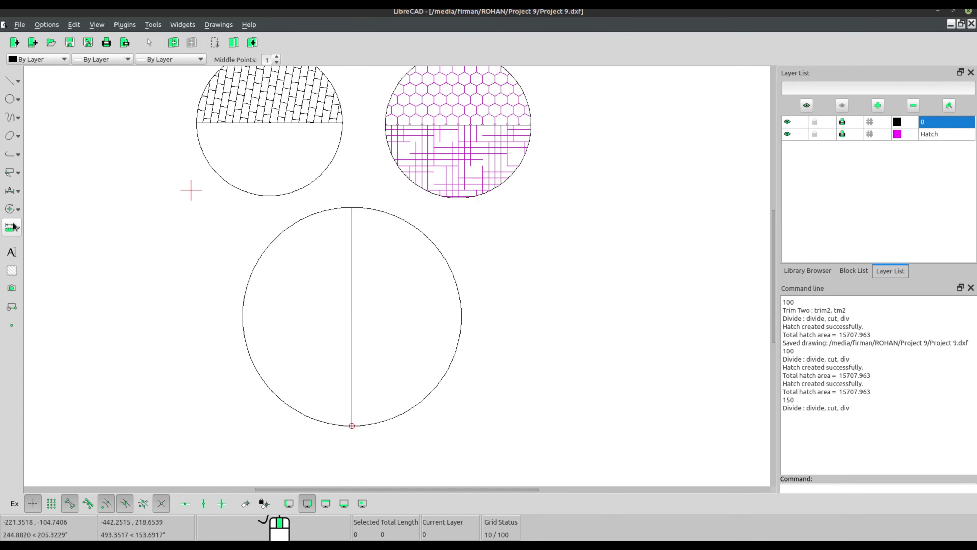
Step: Divide the large circle at the upper and lower ends of its vertical line
{"action": "left_click", "coordinate": [11, 208]}
{"action": "left_click", "coordinate": [46, 379]}
{"action": "left_click", "coordinate": [248, 291]}
{"action": "left_click", "coordinate": [353, 207]}
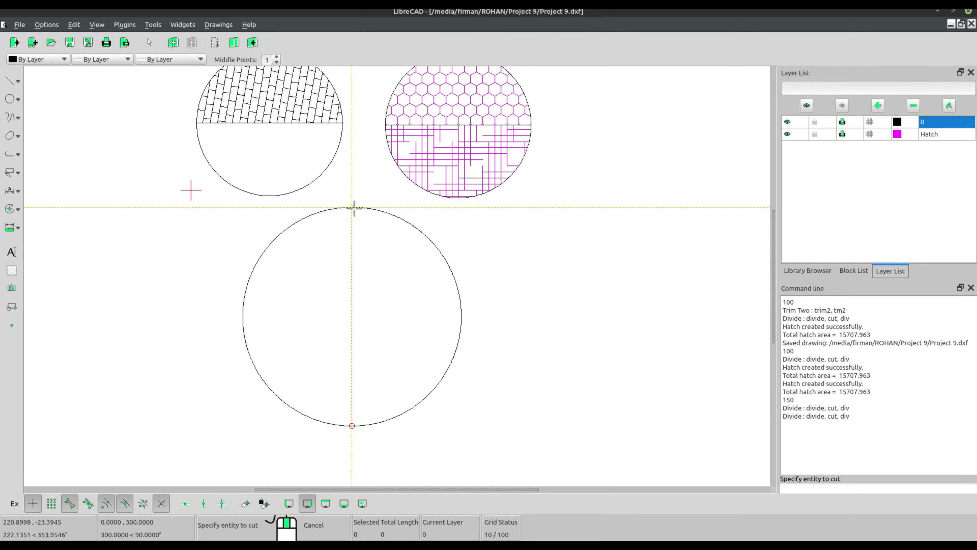
{"action": "left_click", "coordinate": [255, 371]}
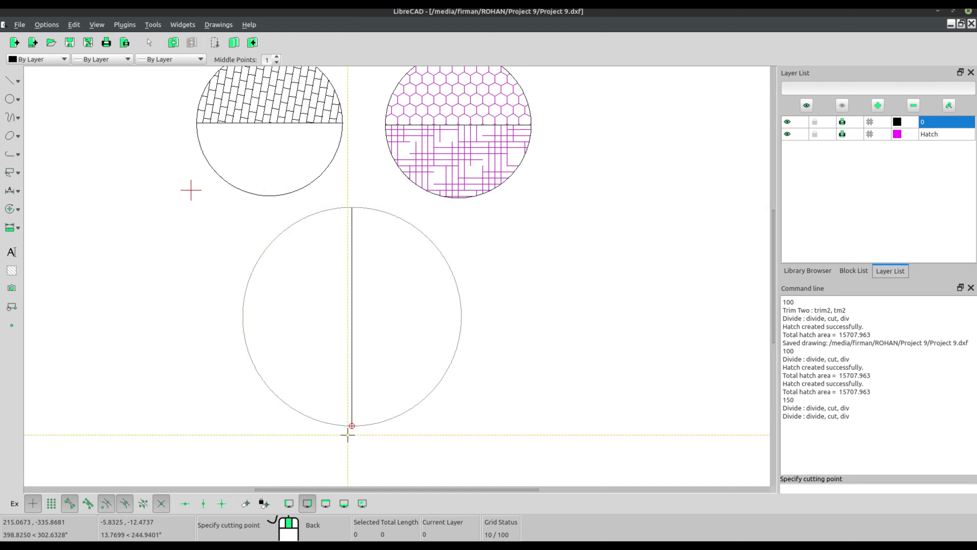
{"action": "left_click", "coordinate": [352, 426]}
{"action": "right_click", "coordinate": [265, 297]}
Step: Hatch the right half of the large circle on the Hatch layer with the pantagon_a pattern at scale 1 and angle 0
{"action": "left_click", "coordinate": [352, 286]}
{"action": "left_click", "coordinate": [387, 212]}
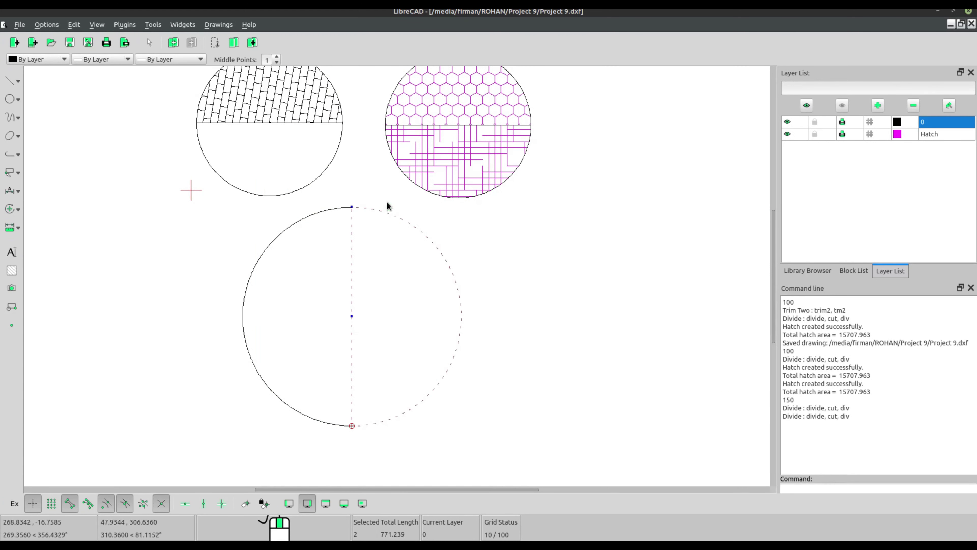
{"action": "left_click", "coordinate": [930, 136]}
{"action": "left_click", "coordinate": [5, 274]}
{"action": "left_click", "coordinate": [475, 243]}
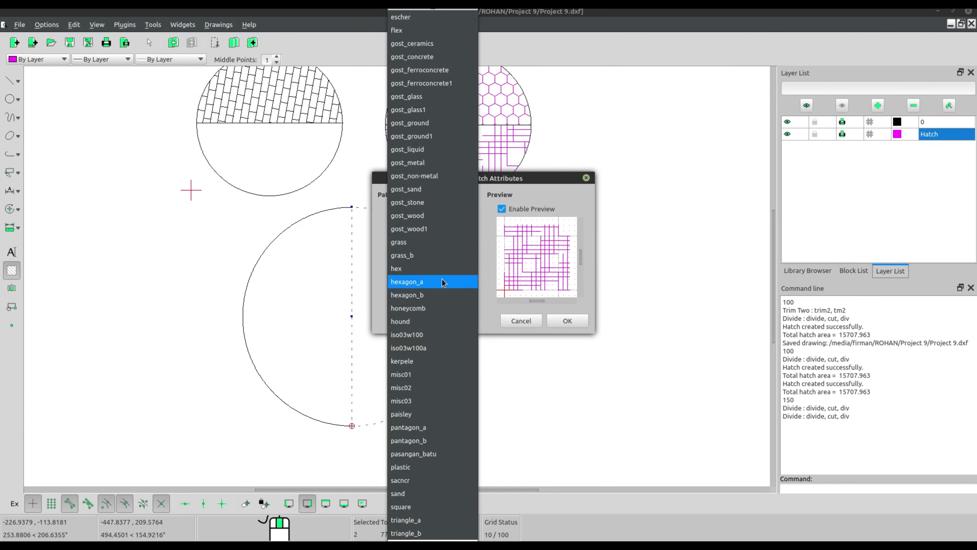
{"action": "left_click", "coordinate": [391, 387]}
{"action": "left_click", "coordinate": [434, 242]}
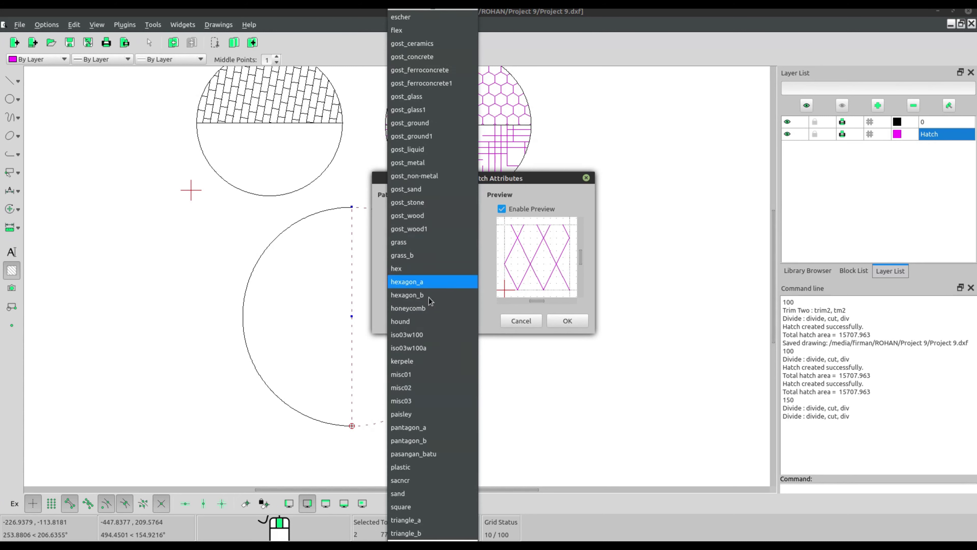
{"action": "left_click", "coordinate": [418, 428]}
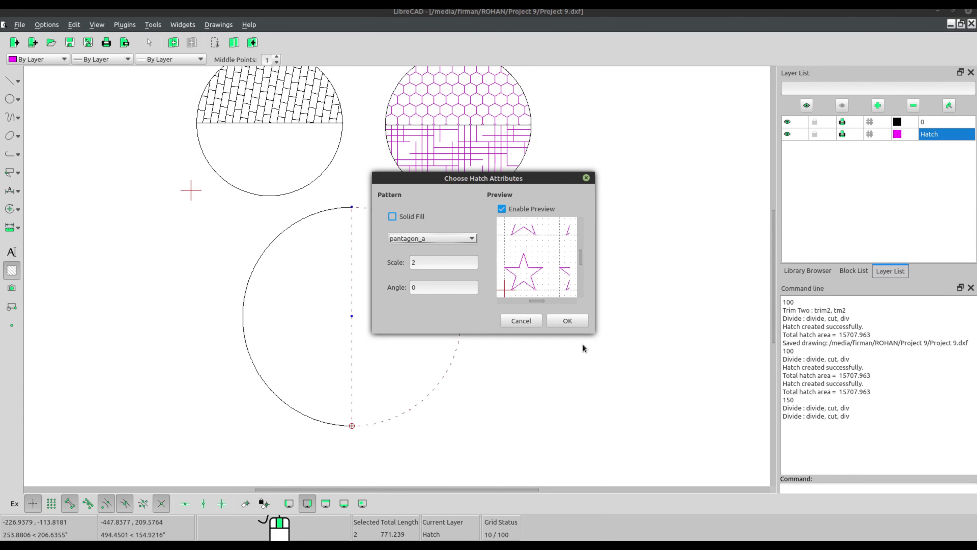
{"action": "type", "text": "1"}
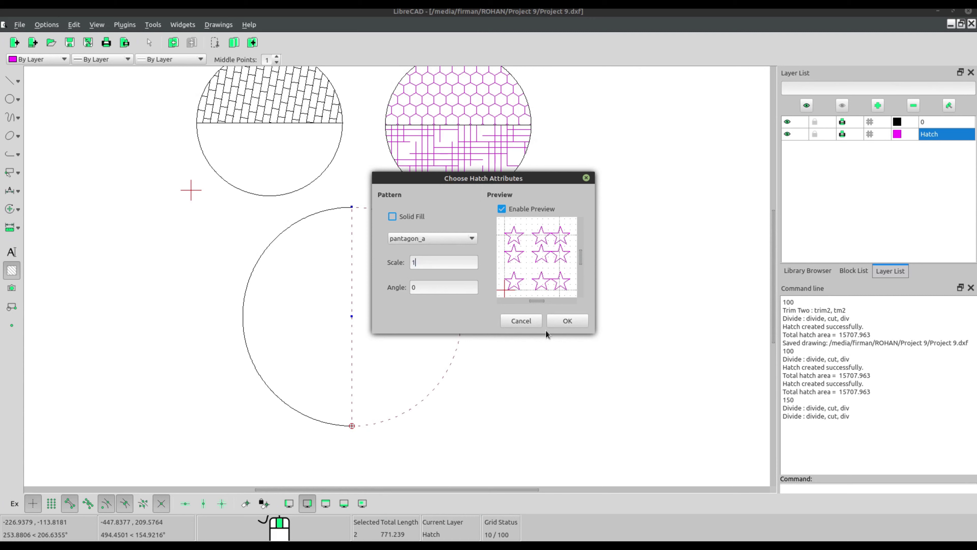
{"action": "left_click", "coordinate": [567, 321]}
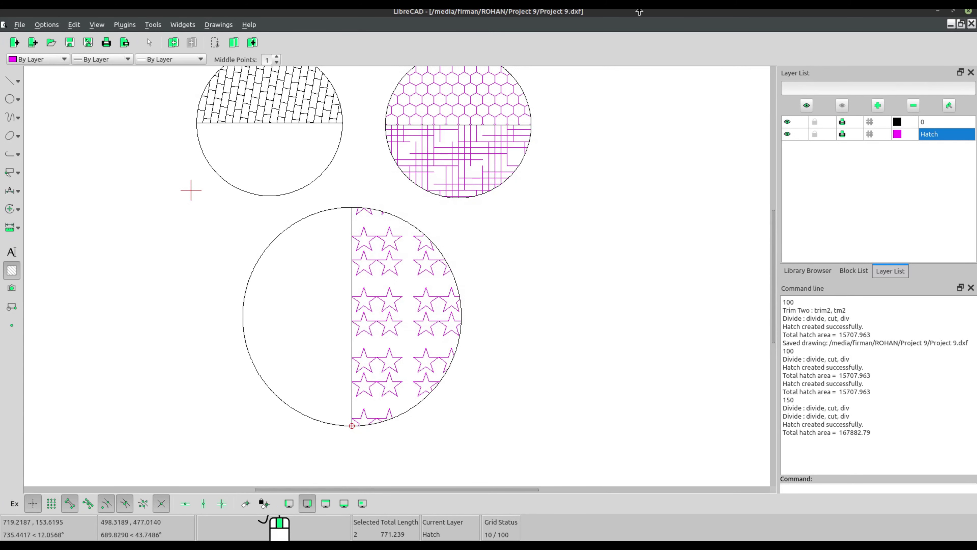
{"action": "scroll", "coordinate": [354, 323], "scroll_direction": "down", "scroll_amount": 4}
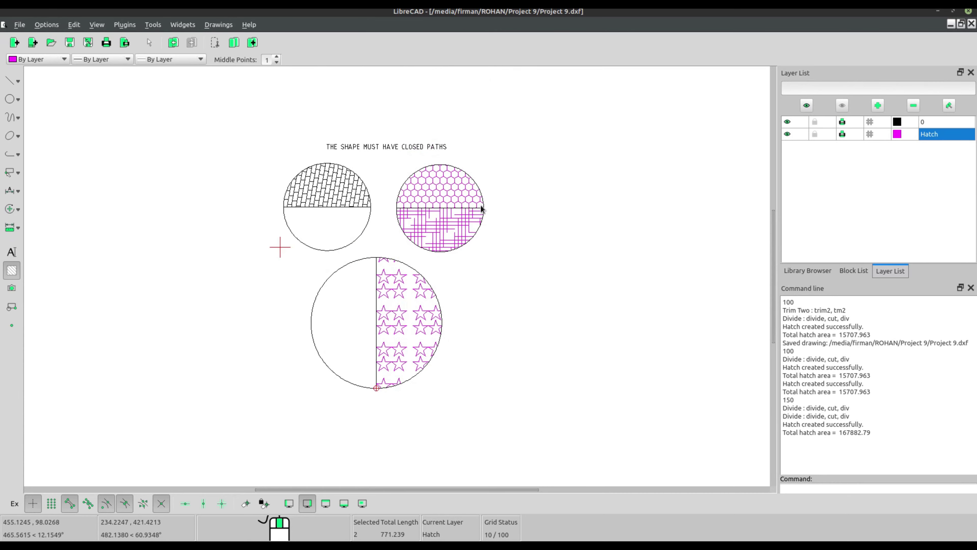